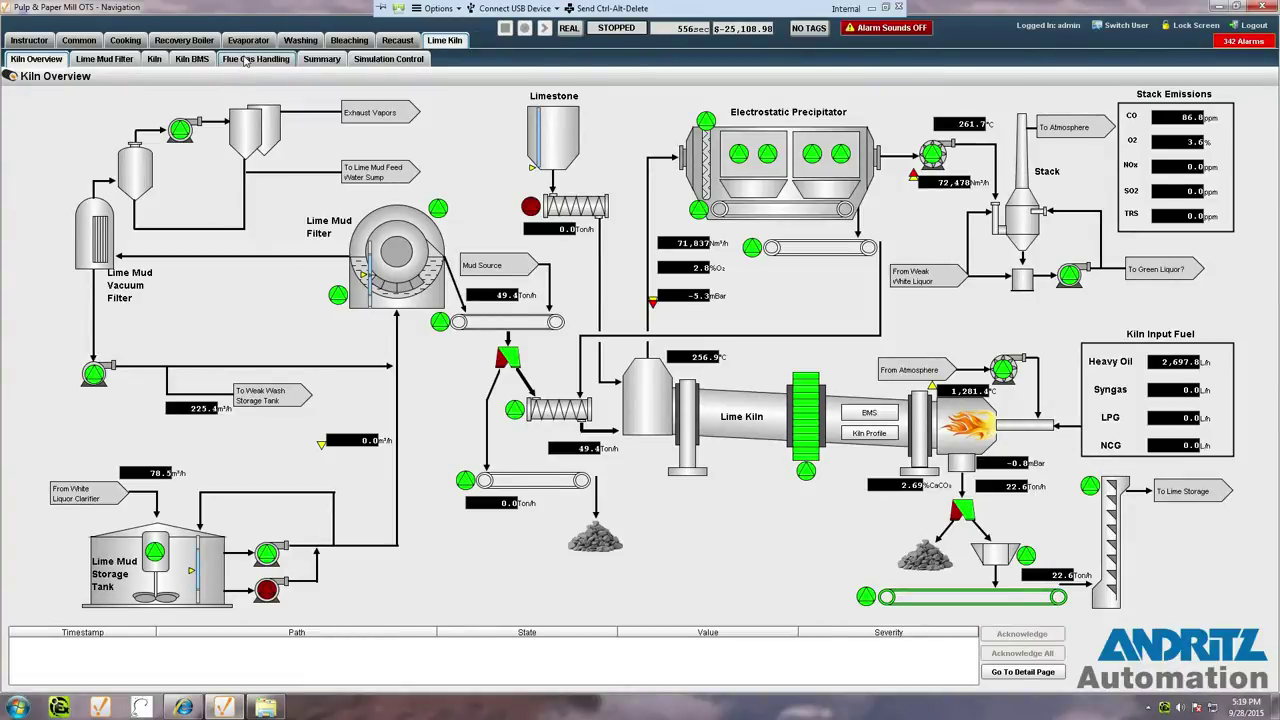
# - Check the Scrubber Pump and 900-LIC-082 faceplates on Flue Gas Handling, then show Kiln Simulation Control
pyautogui.click(245, 61)
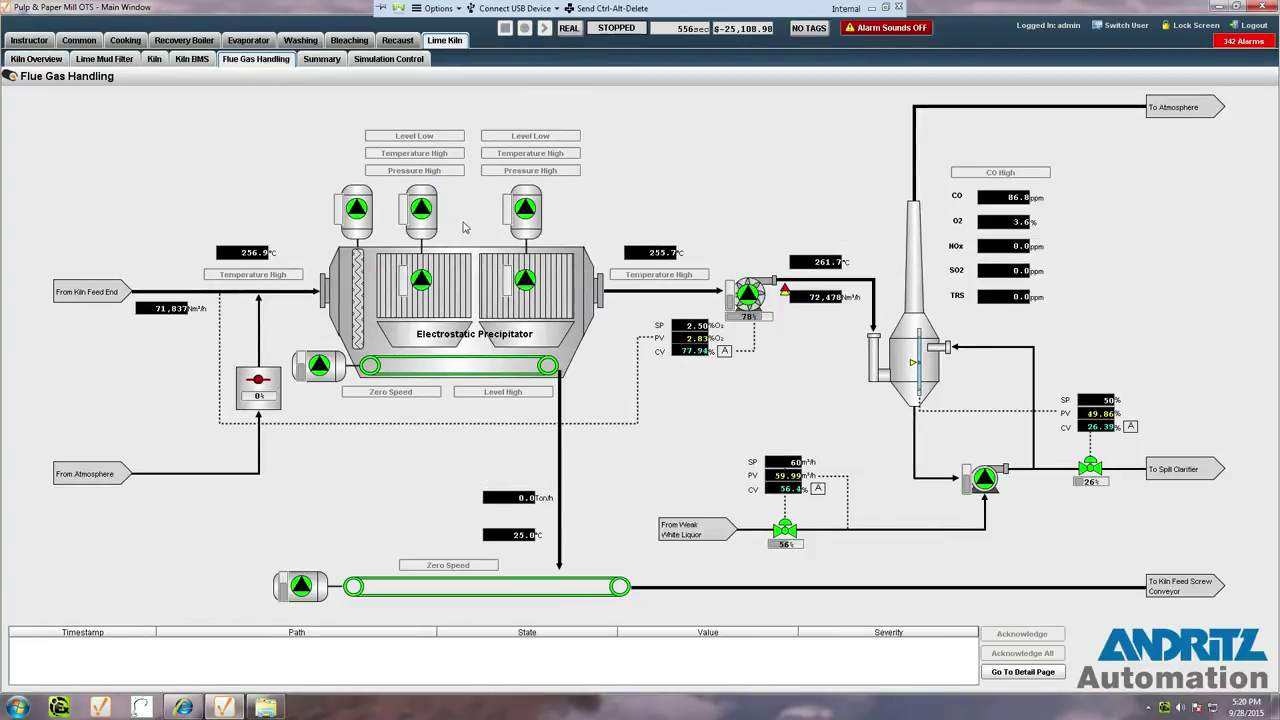
pyautogui.click(984, 479)
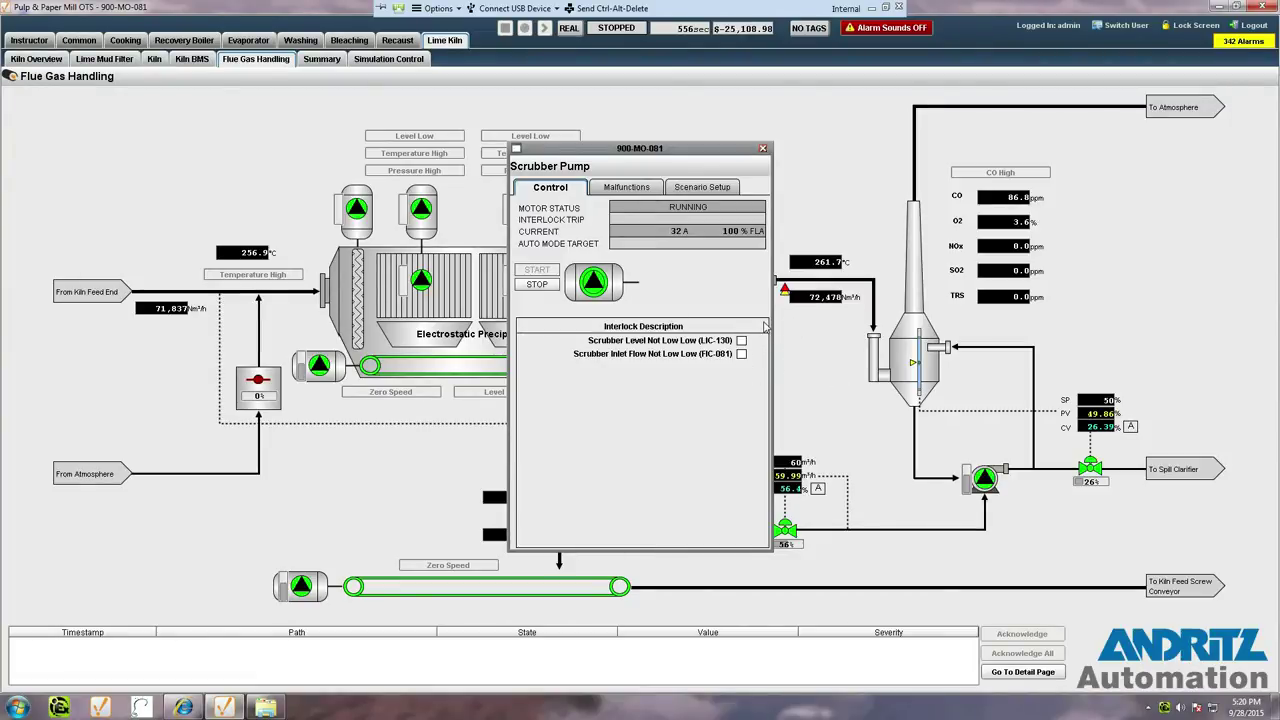
pyautogui.click(762, 149)
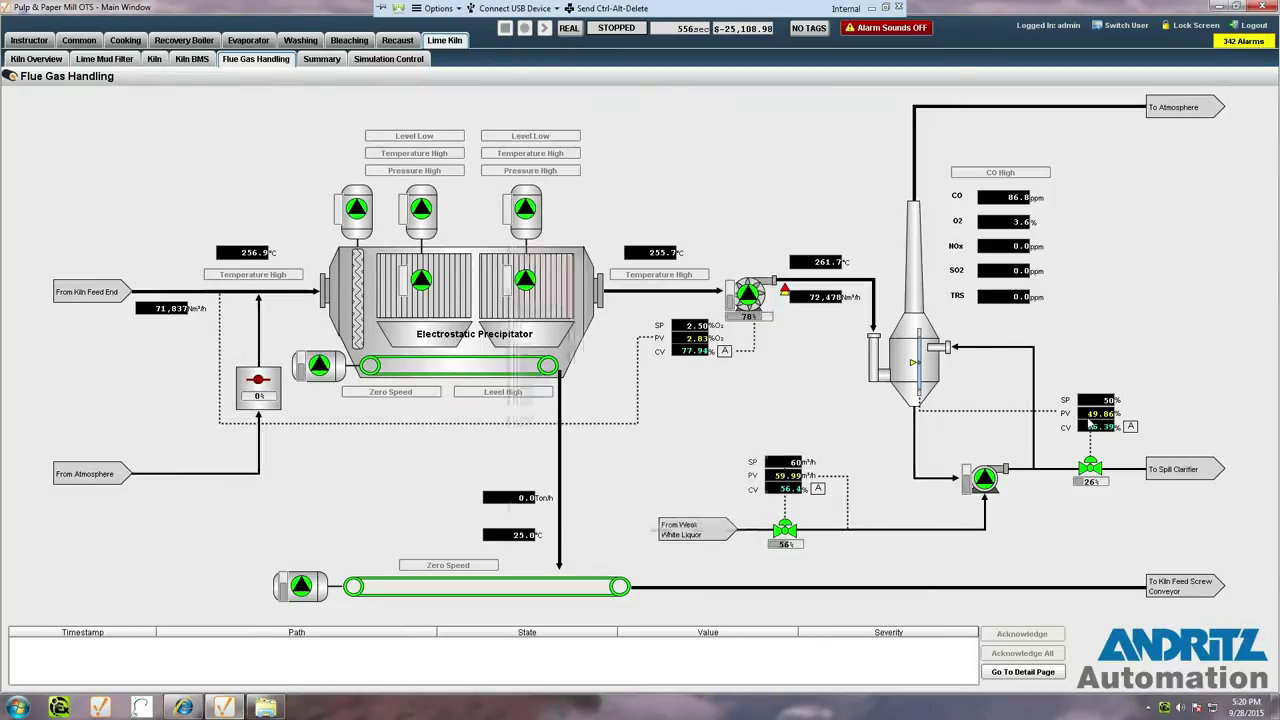
pyautogui.click(1090, 424)
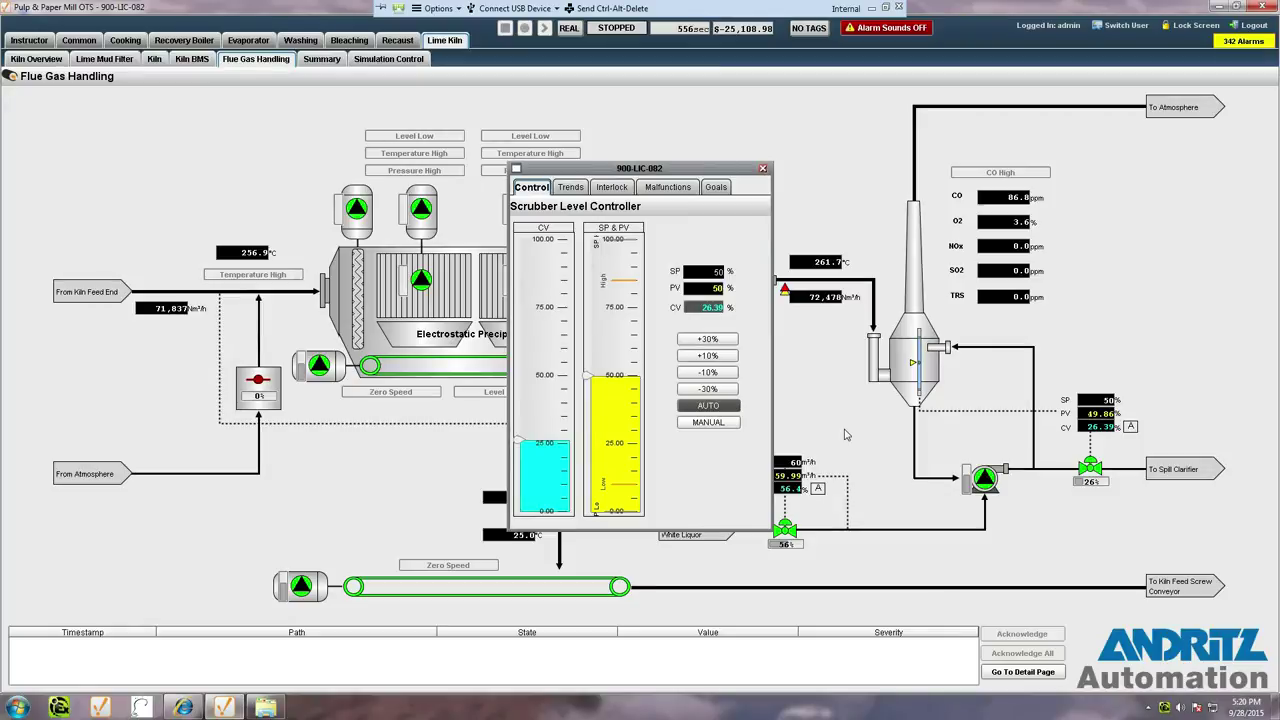
pyautogui.click(762, 168)
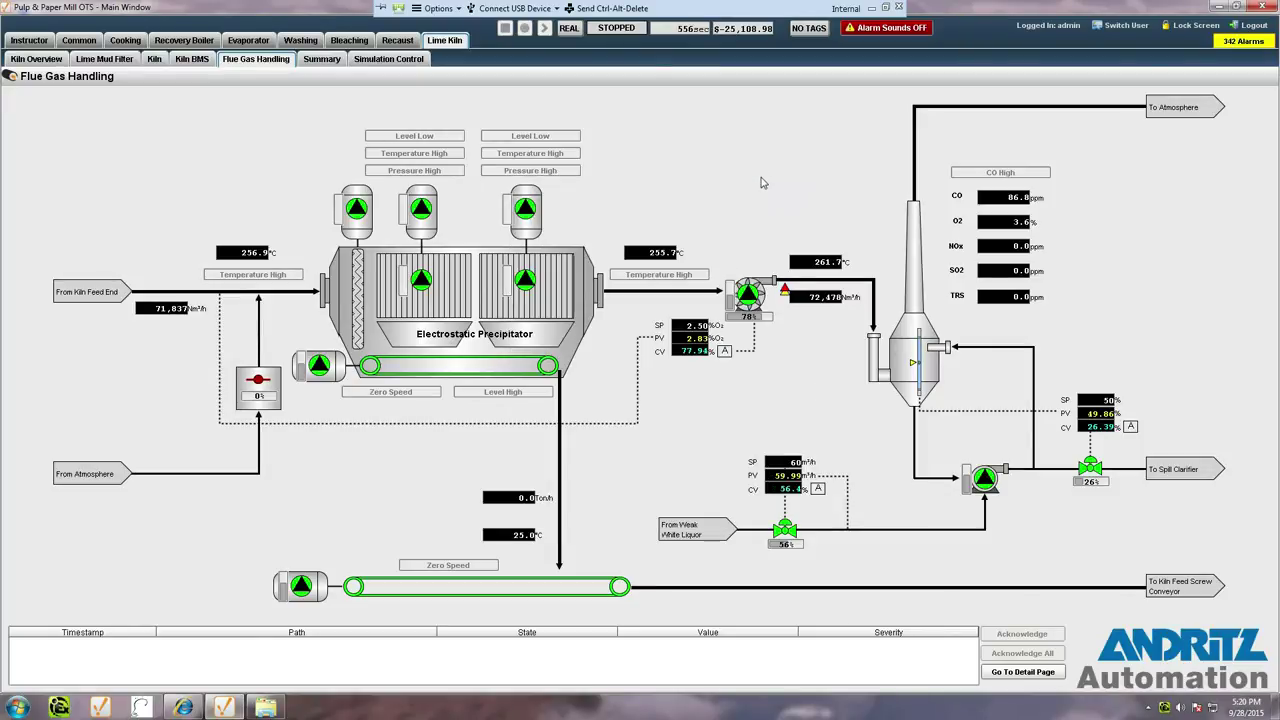
pyautogui.click(408, 62)
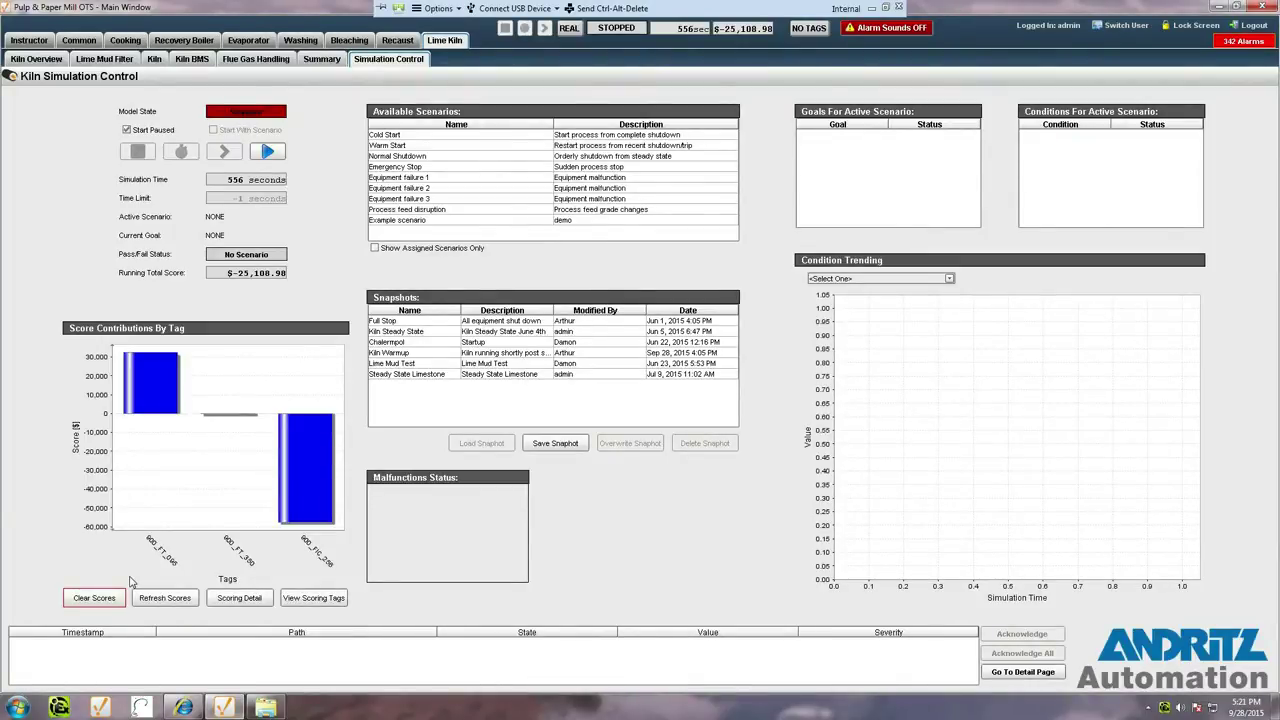
# - Start the kiln simulation, resume it from pause, and view the Kiln process diagram
pyautogui.click(266, 155)
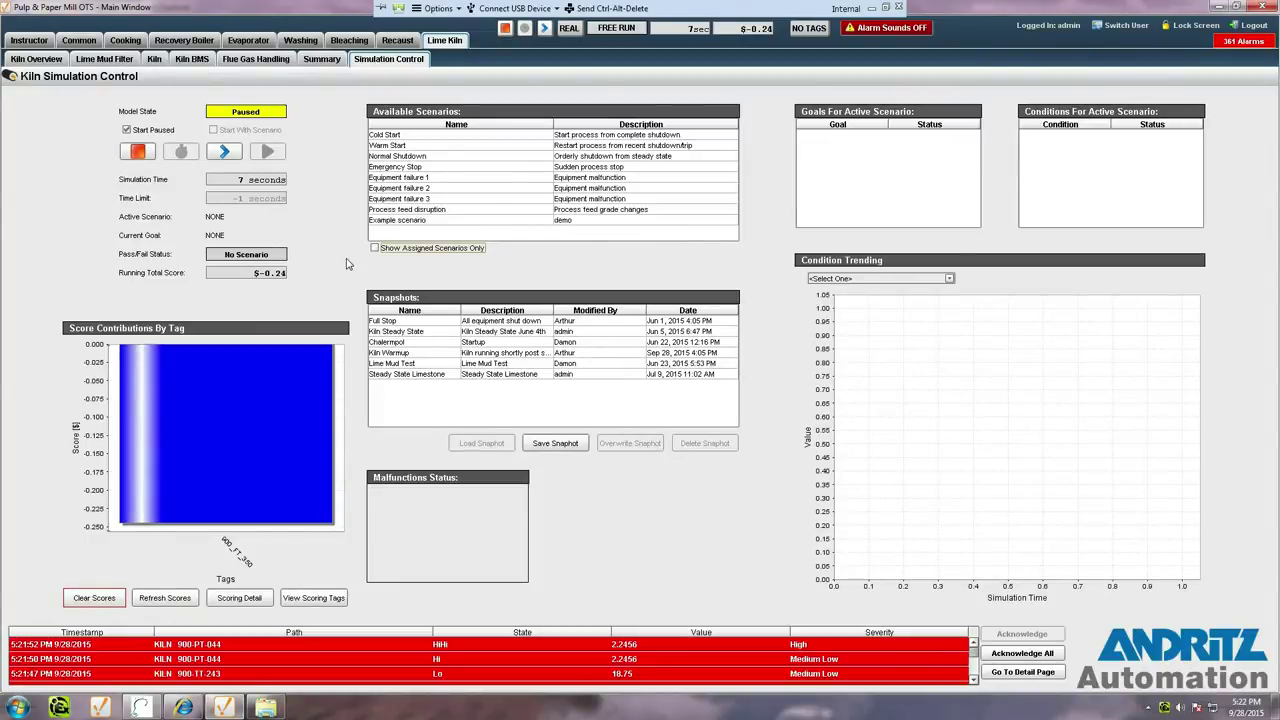
pyautogui.click(227, 154)
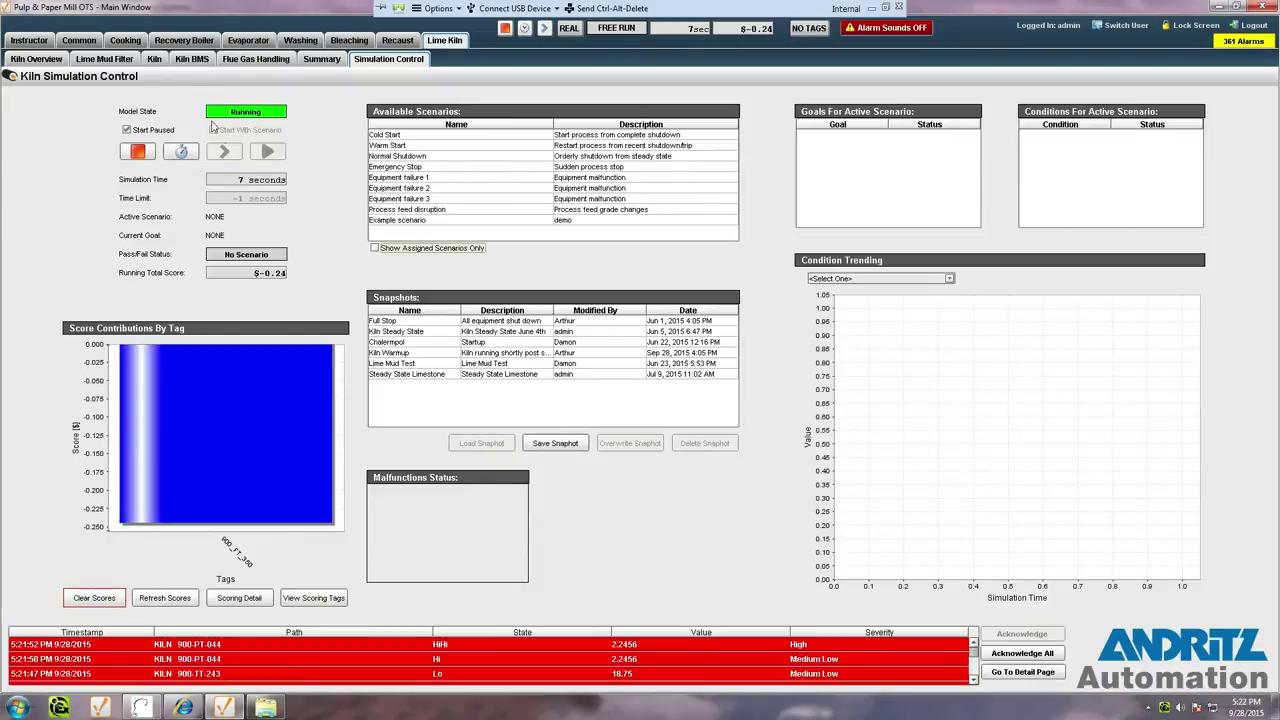
pyautogui.click(155, 59)
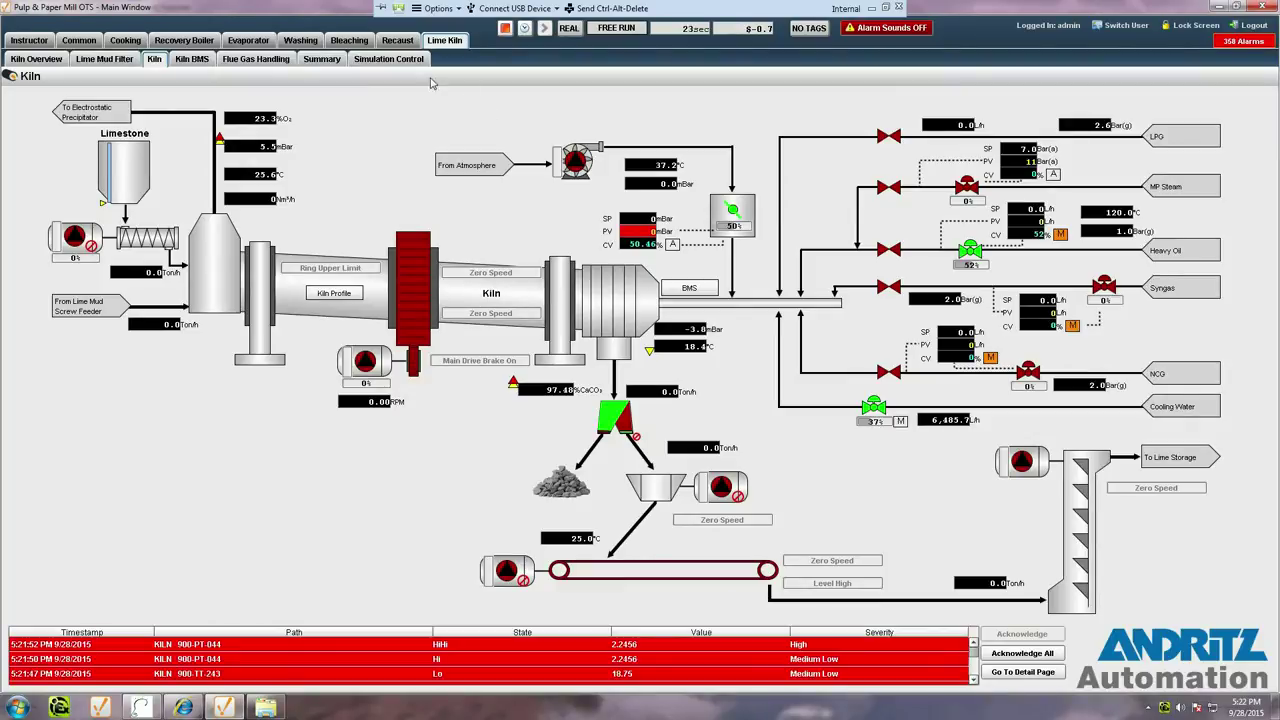
pyautogui.click(402, 59)
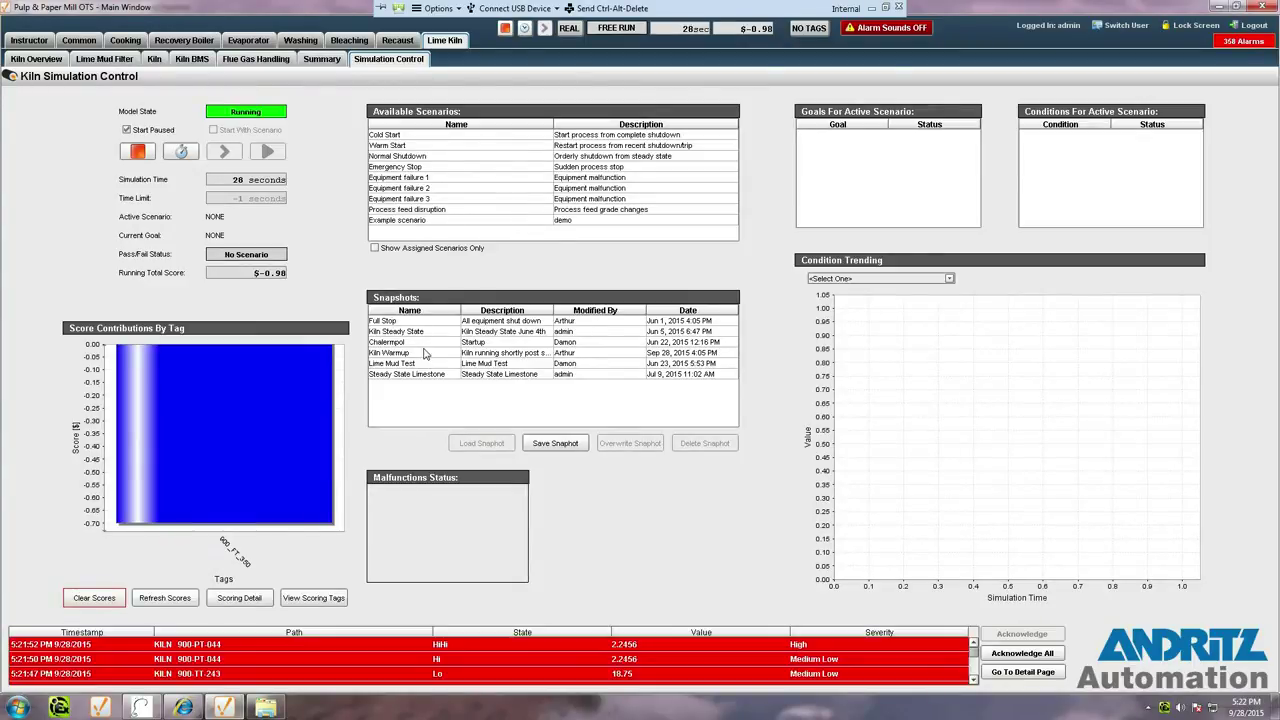
pyautogui.click(426, 353)
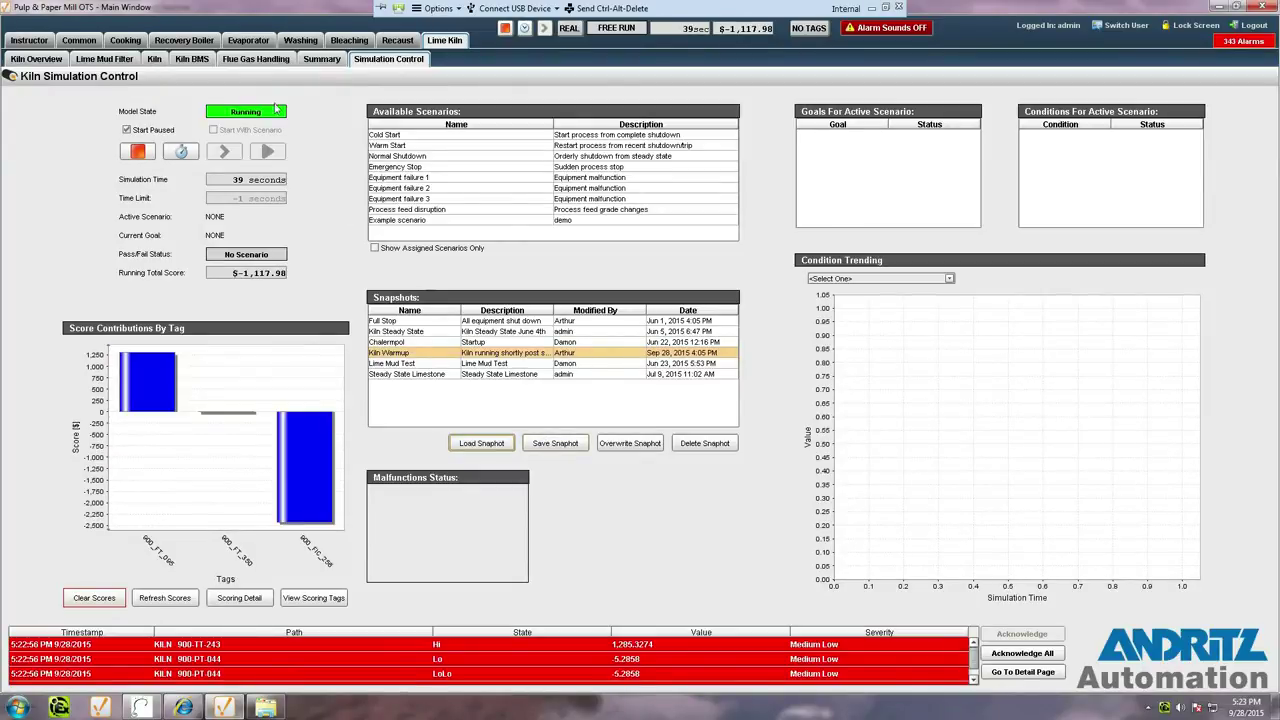
# - Show the Kiln process diagram with the Kiln Warmup snapshot running
pyautogui.click(161, 64)
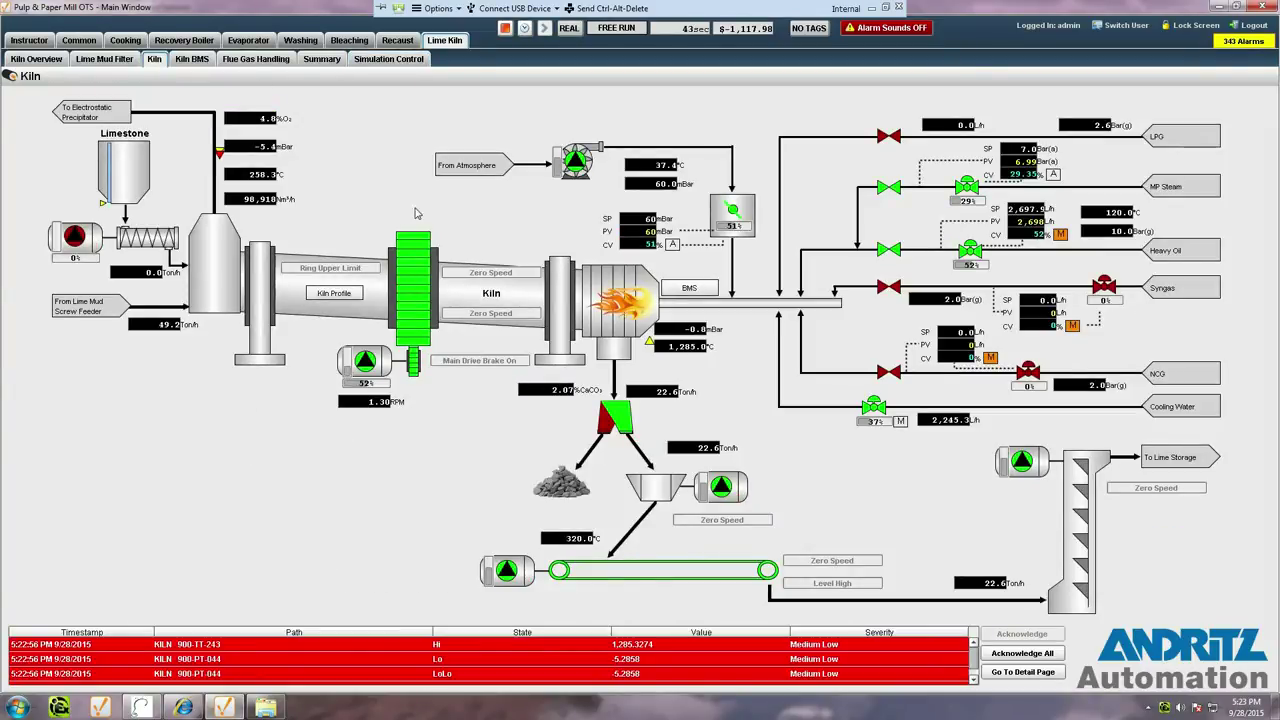
# - Raise the 900-PIC-291 primary air damper setpoint from 60 to 70 mBar after reviewing its trend
pyautogui.click(637, 224)
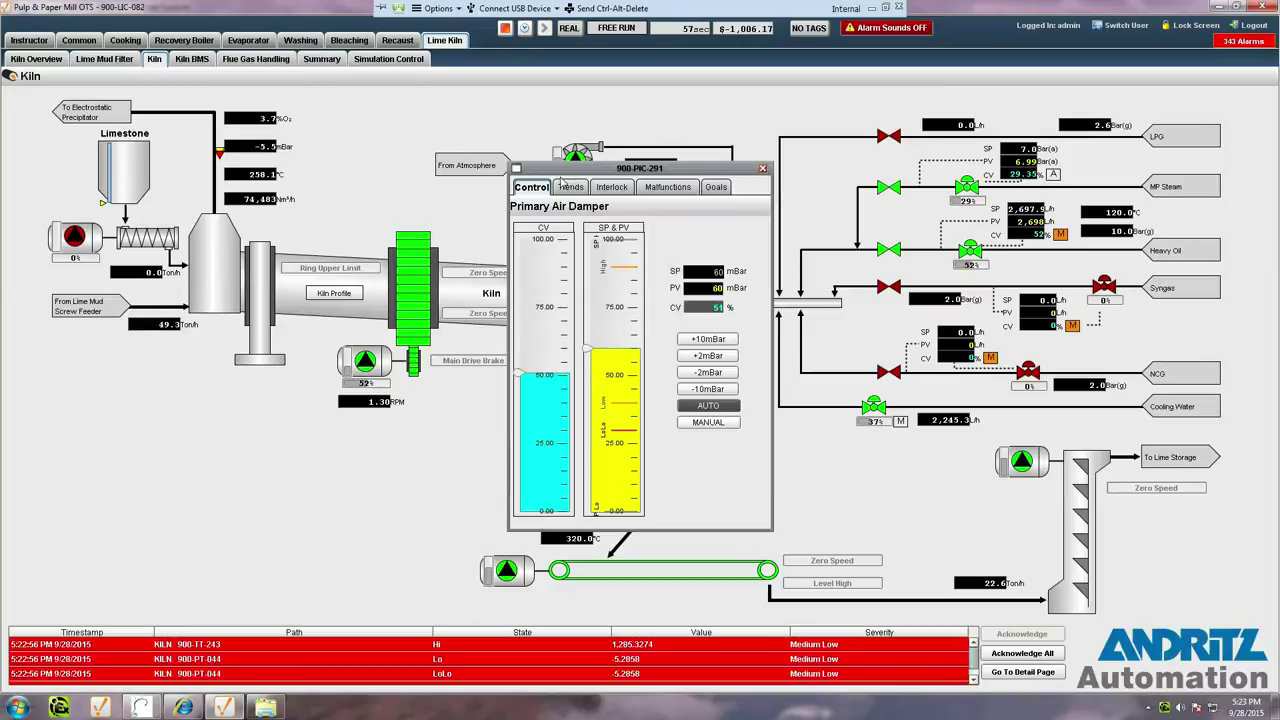
pyautogui.click(567, 189)
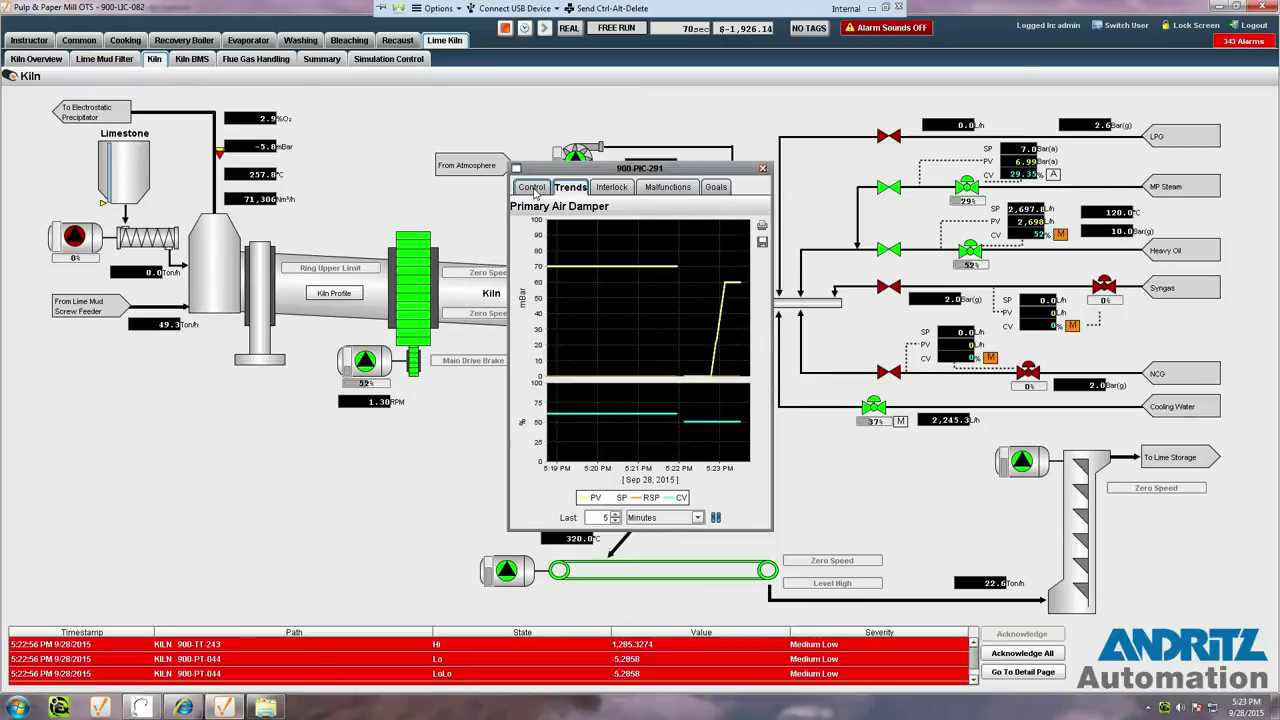
pyautogui.click(534, 190)
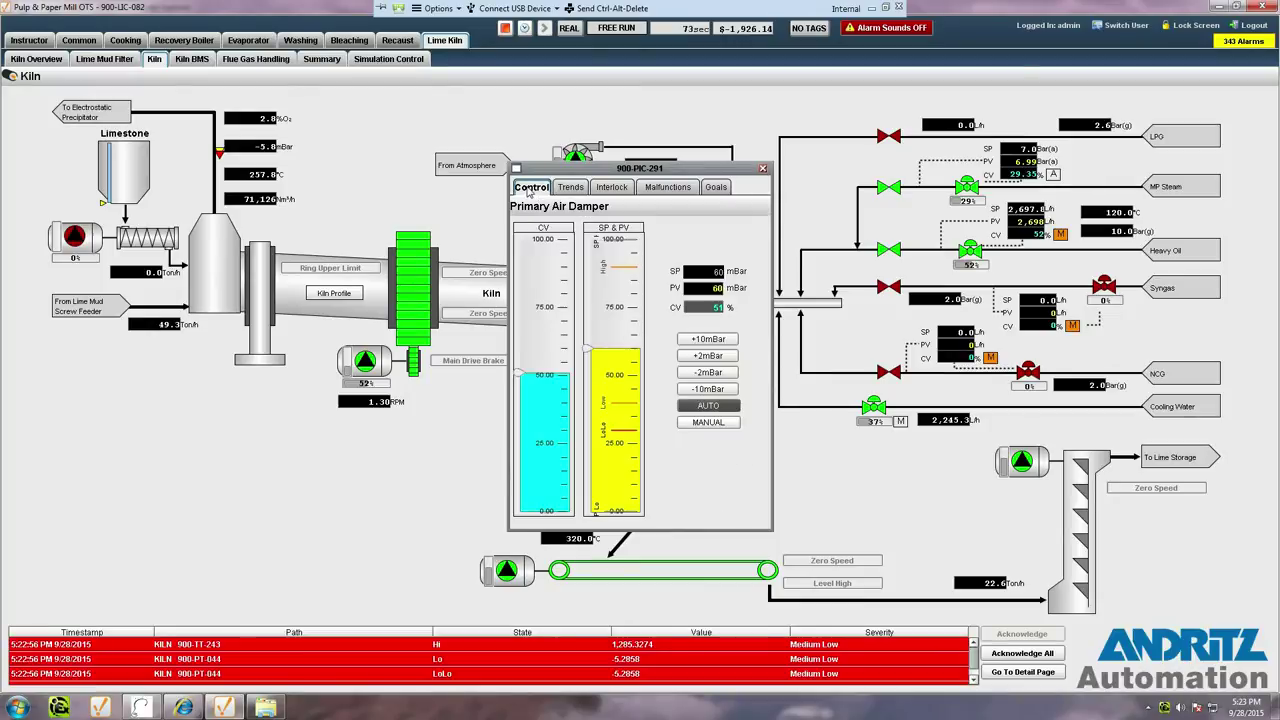
pyautogui.click(708, 339)
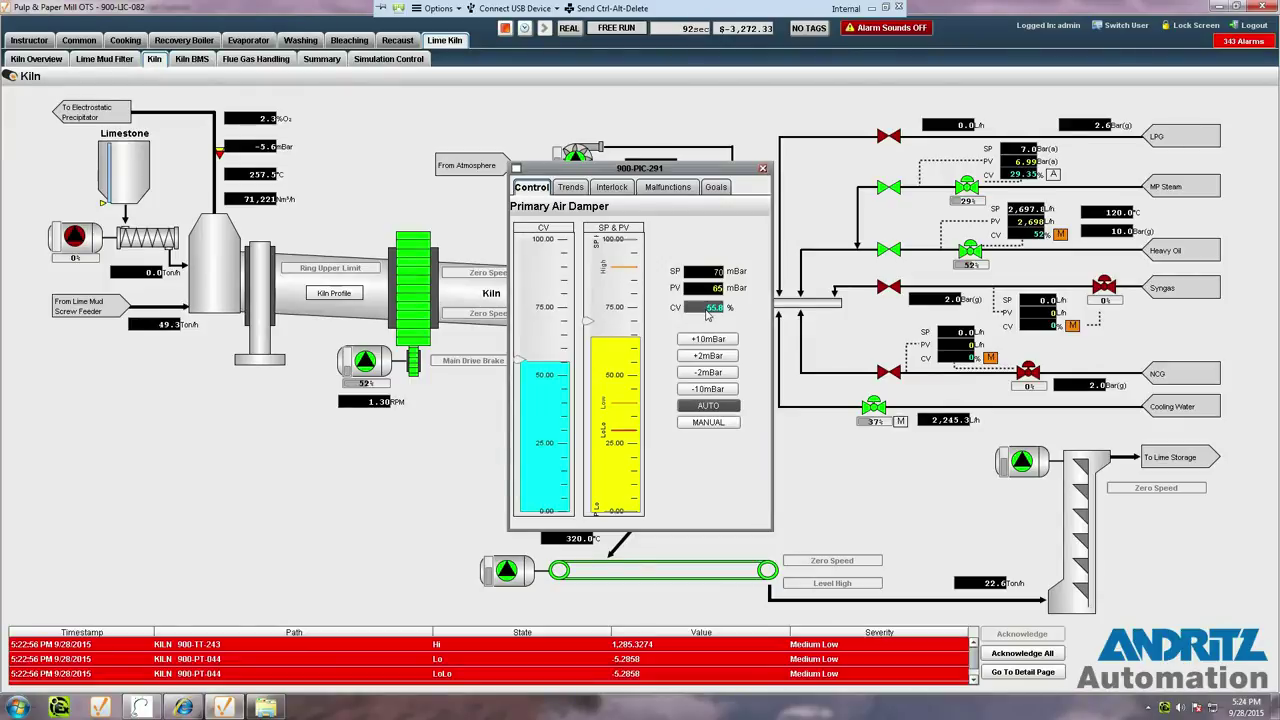
pyautogui.click(763, 169)
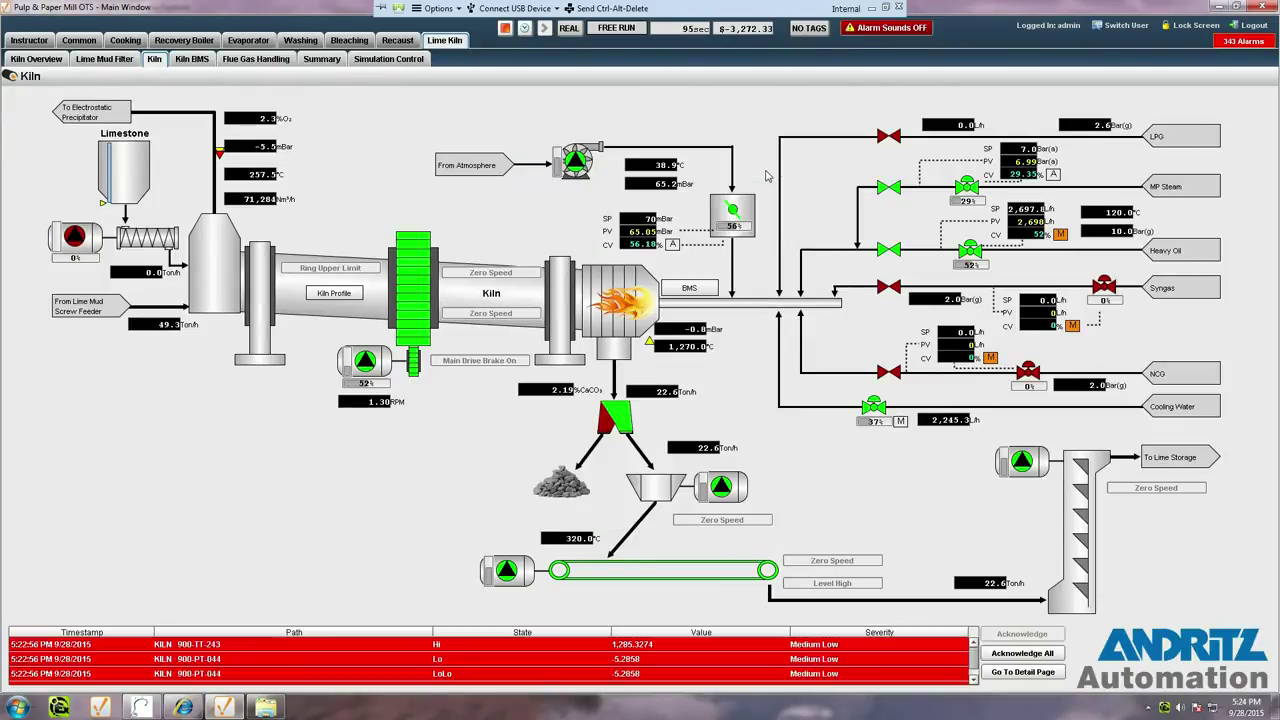
pyautogui.click(344, 294)
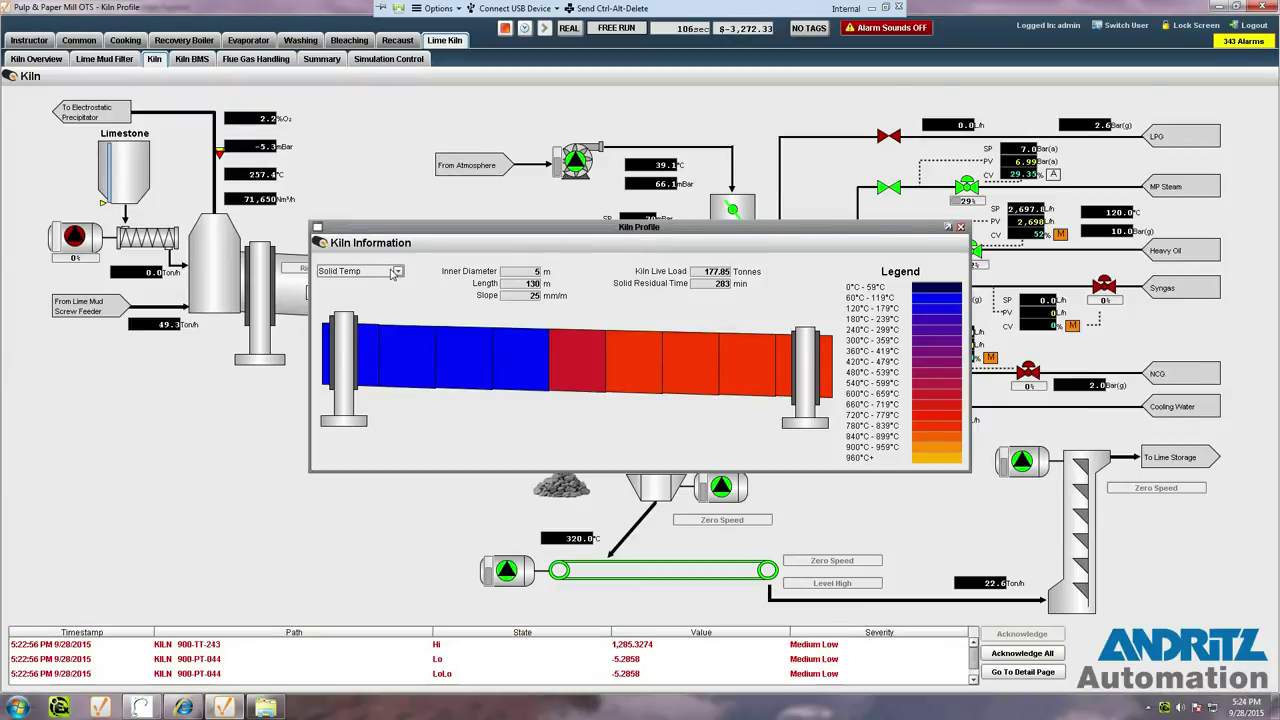
pyautogui.click(395, 272)
pyautogui.click(368, 295)
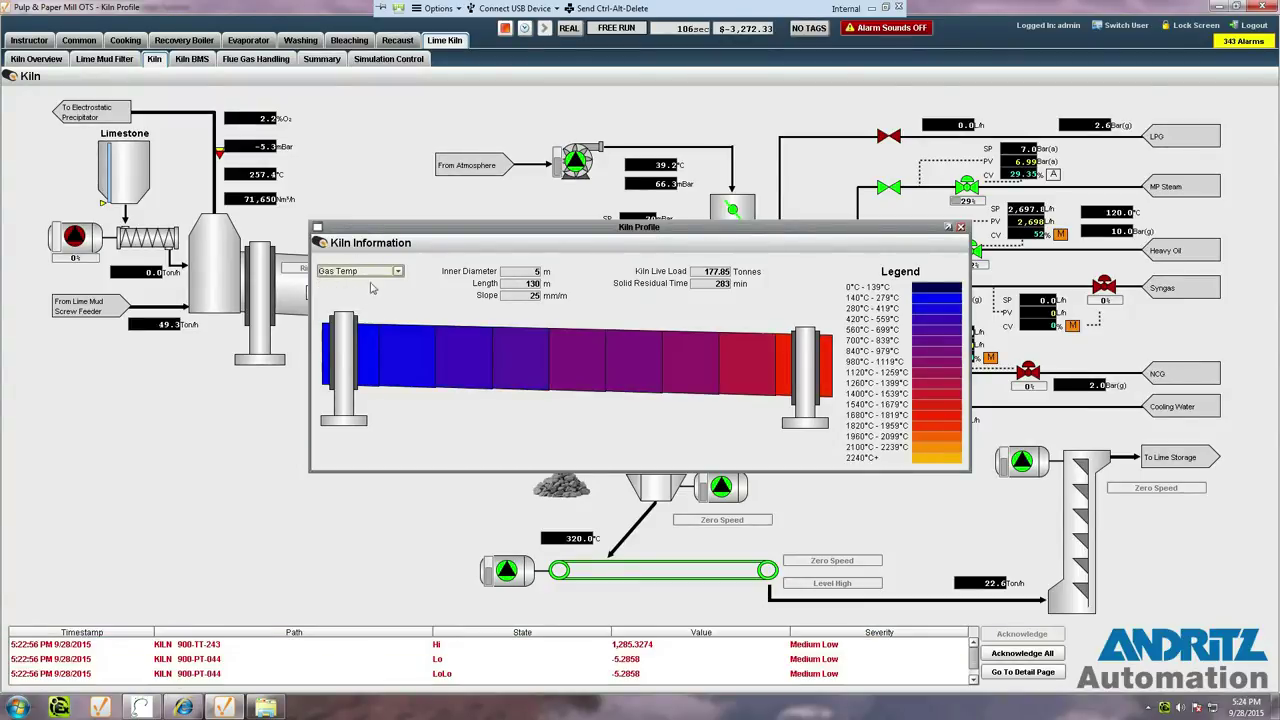
pyautogui.click(376, 272)
pyautogui.click(374, 312)
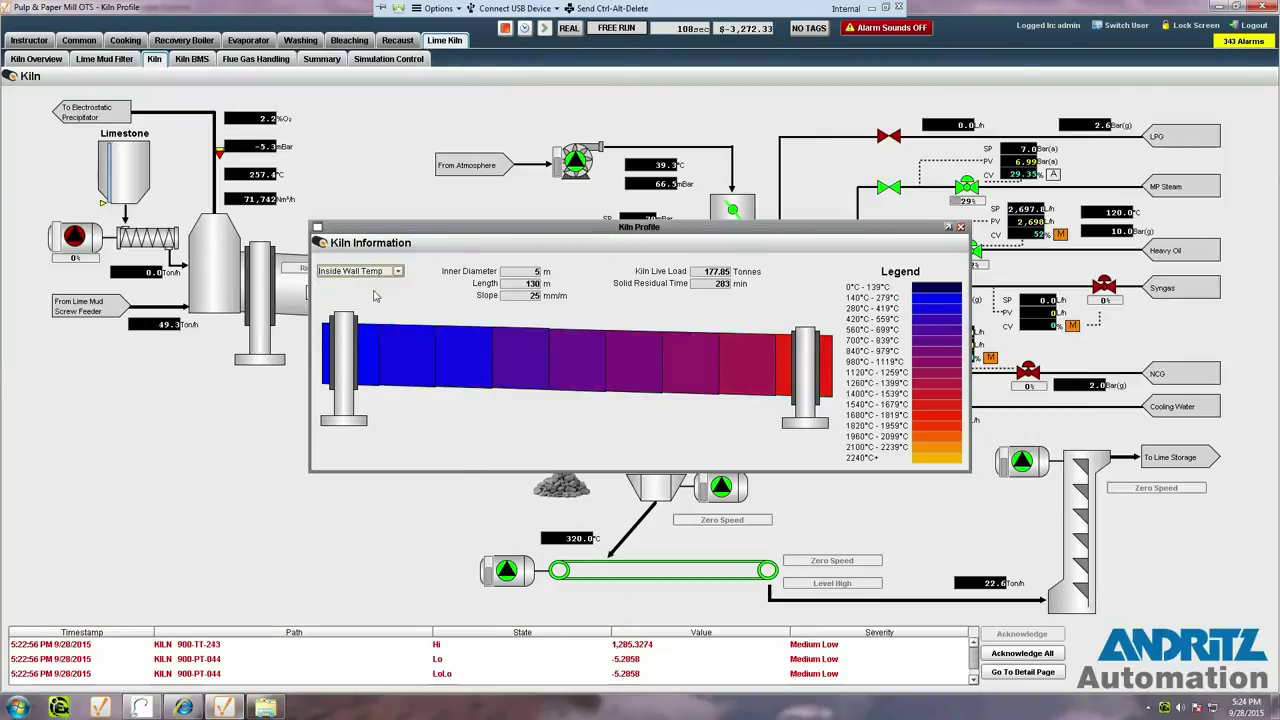
pyautogui.click(378, 275)
pyautogui.click(376, 326)
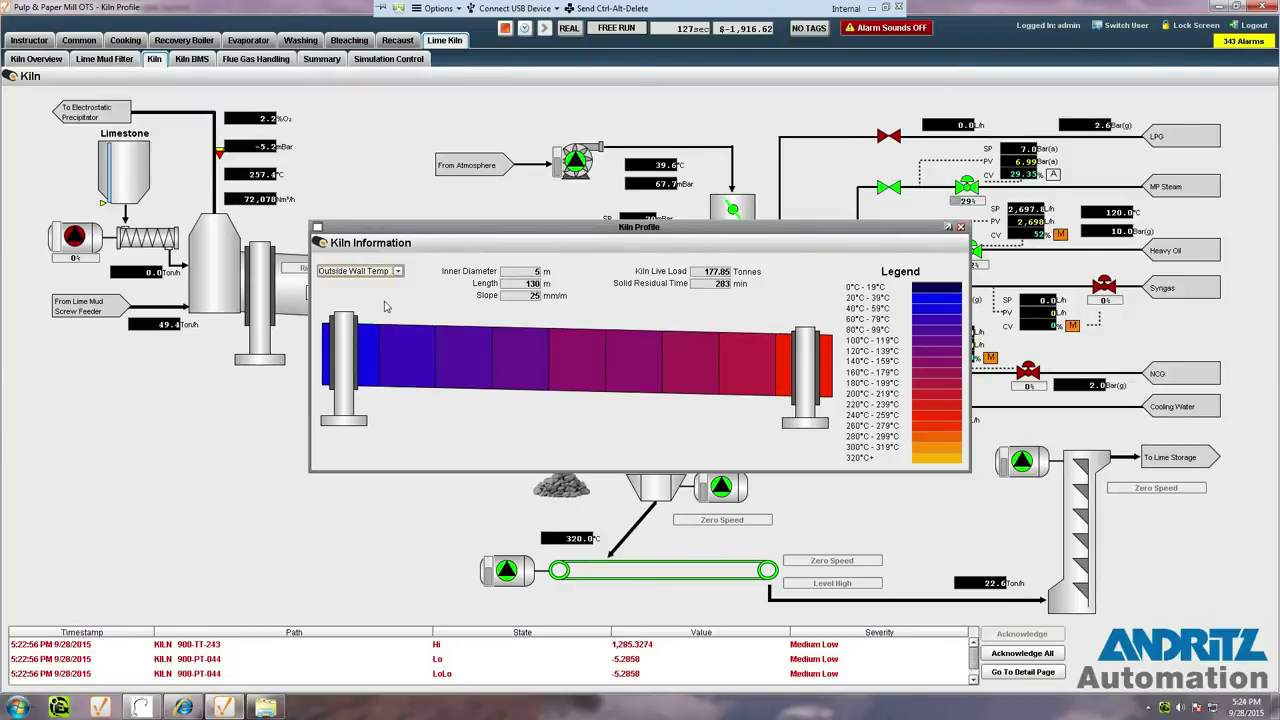
pyautogui.click(391, 272)
pyautogui.click(370, 338)
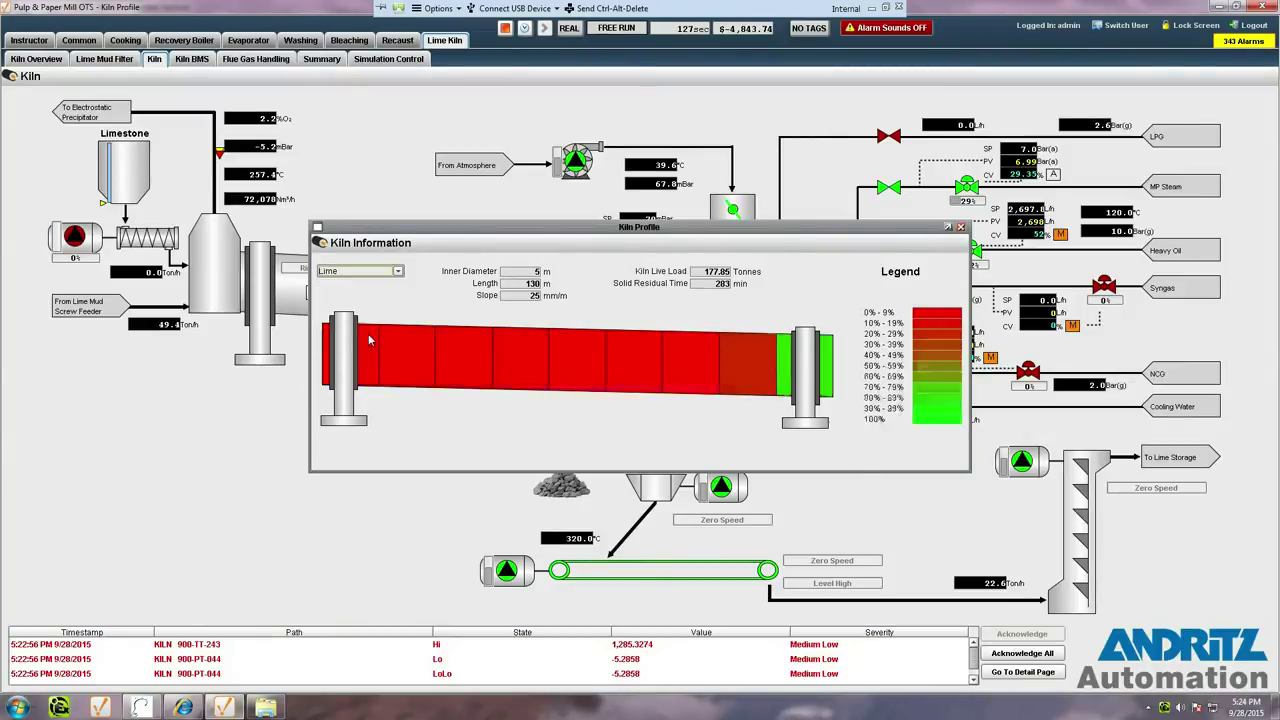
pyautogui.click(960, 228)
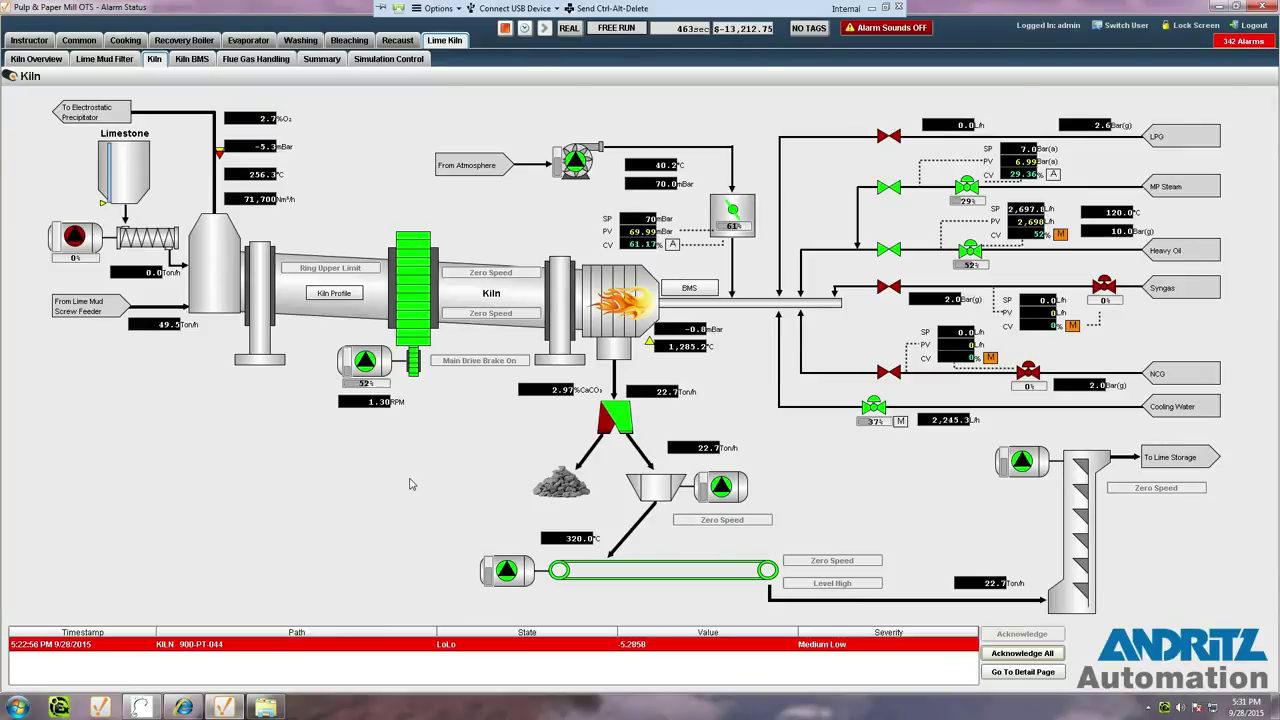
# - Bring the IDEAS window with the running SCG Paper_Limekiln.mox model to the front
pyautogui.click(141, 708)
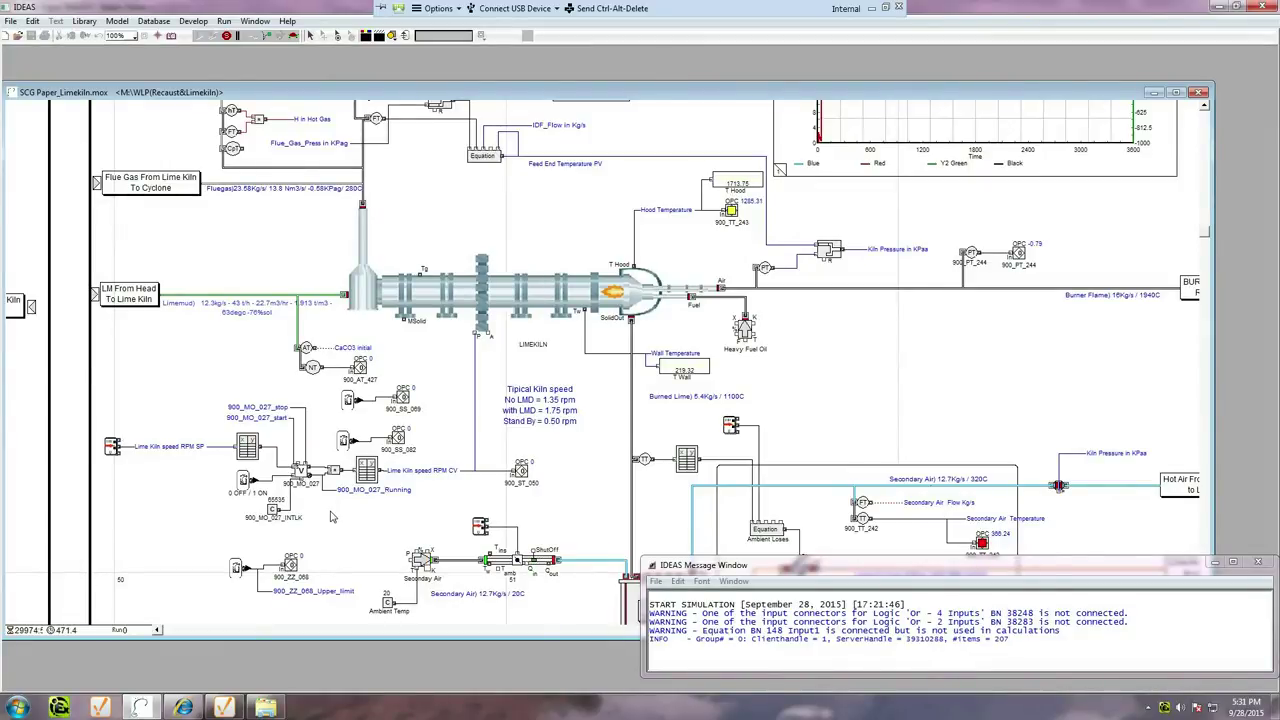
pyautogui.click(541, 302)
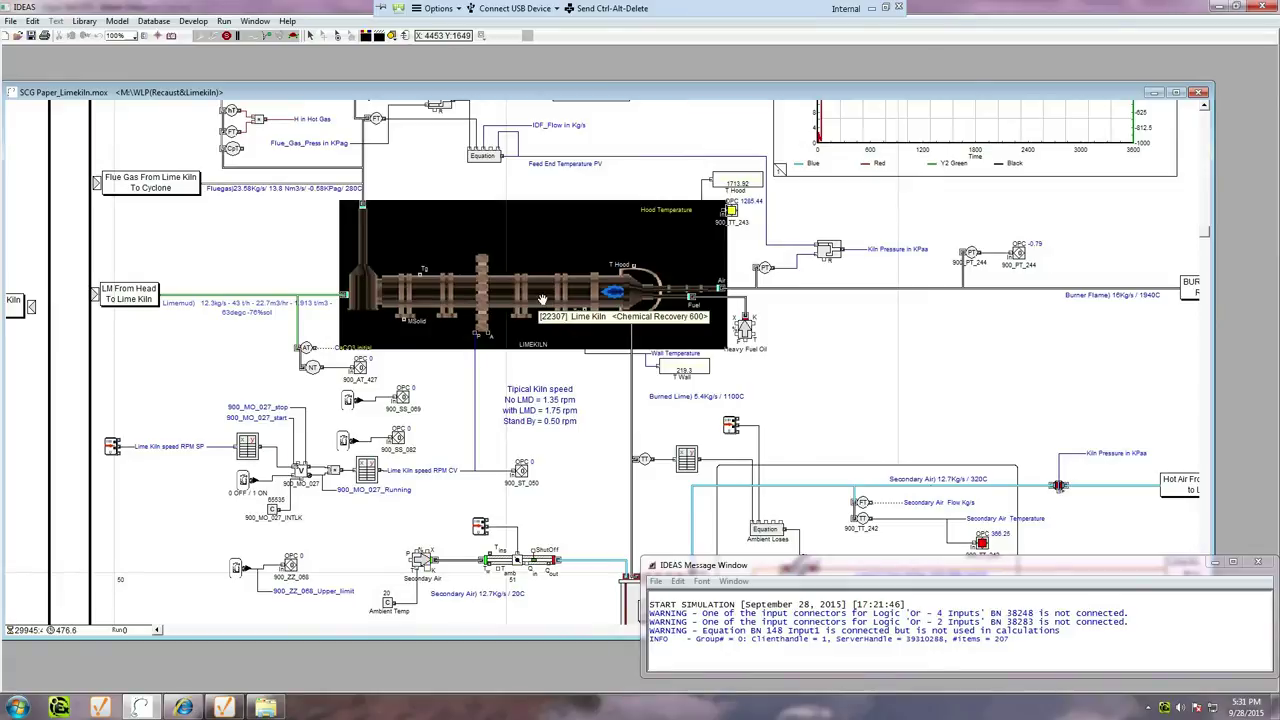
pyautogui.doubleClick(541, 300)
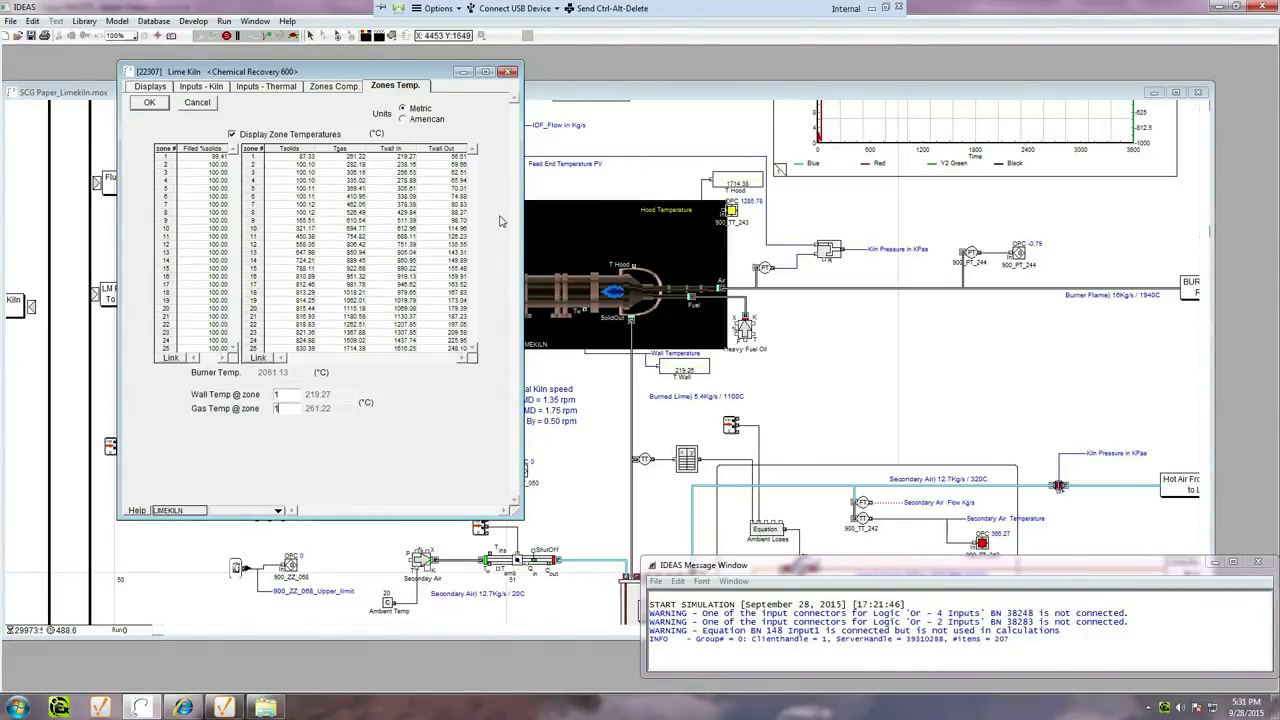
pyautogui.click(337, 89)
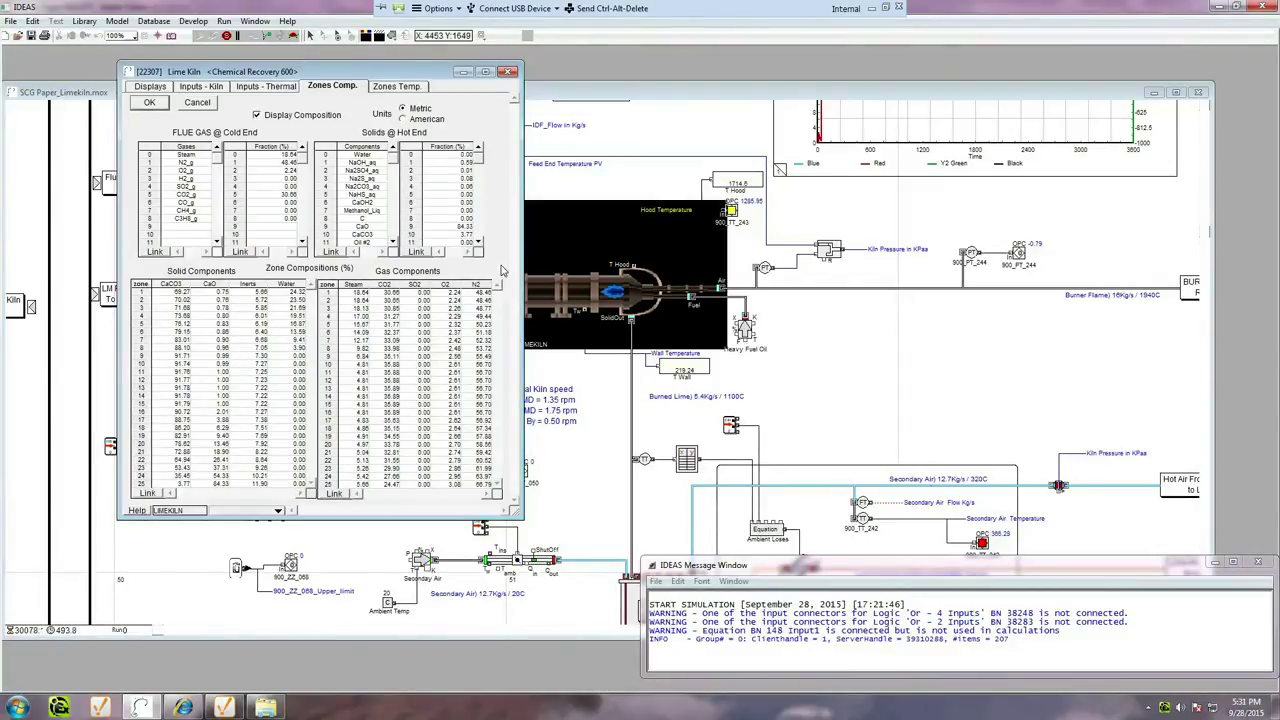
pyautogui.click(508, 72)
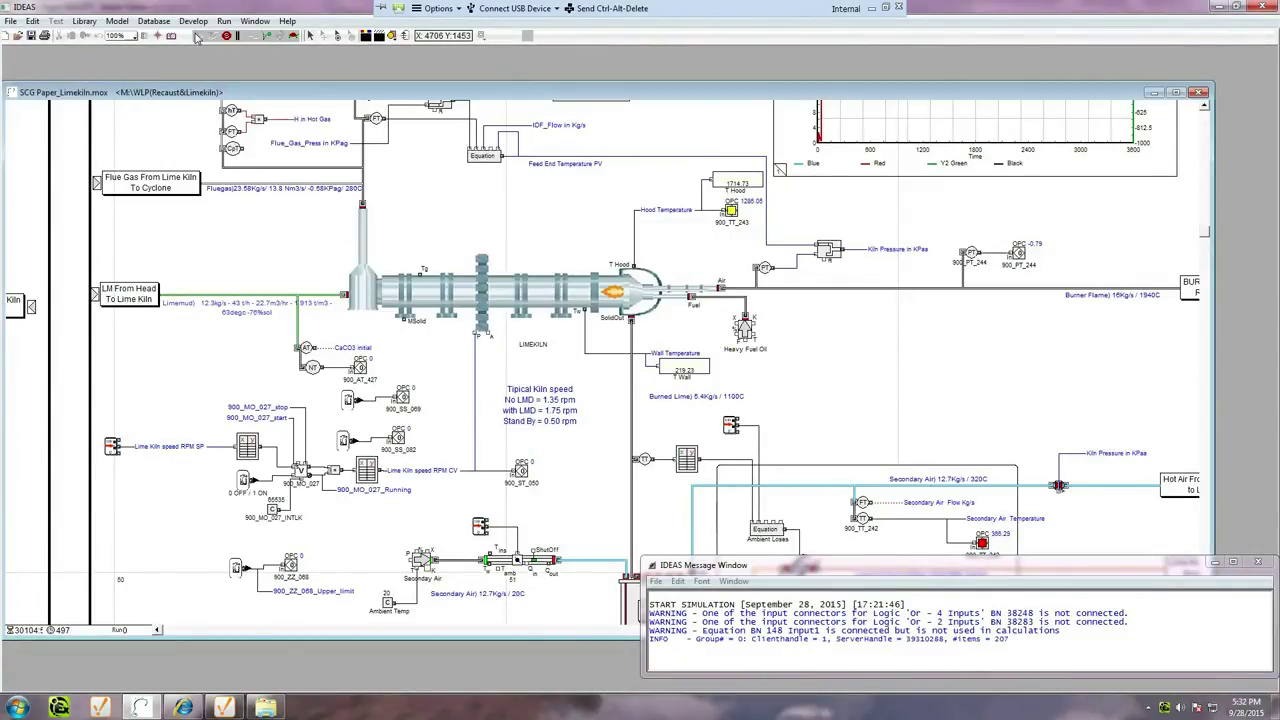
# - Switch back to the mill simulator's Kiln Simulation Control page
pyautogui.click(234, 707)
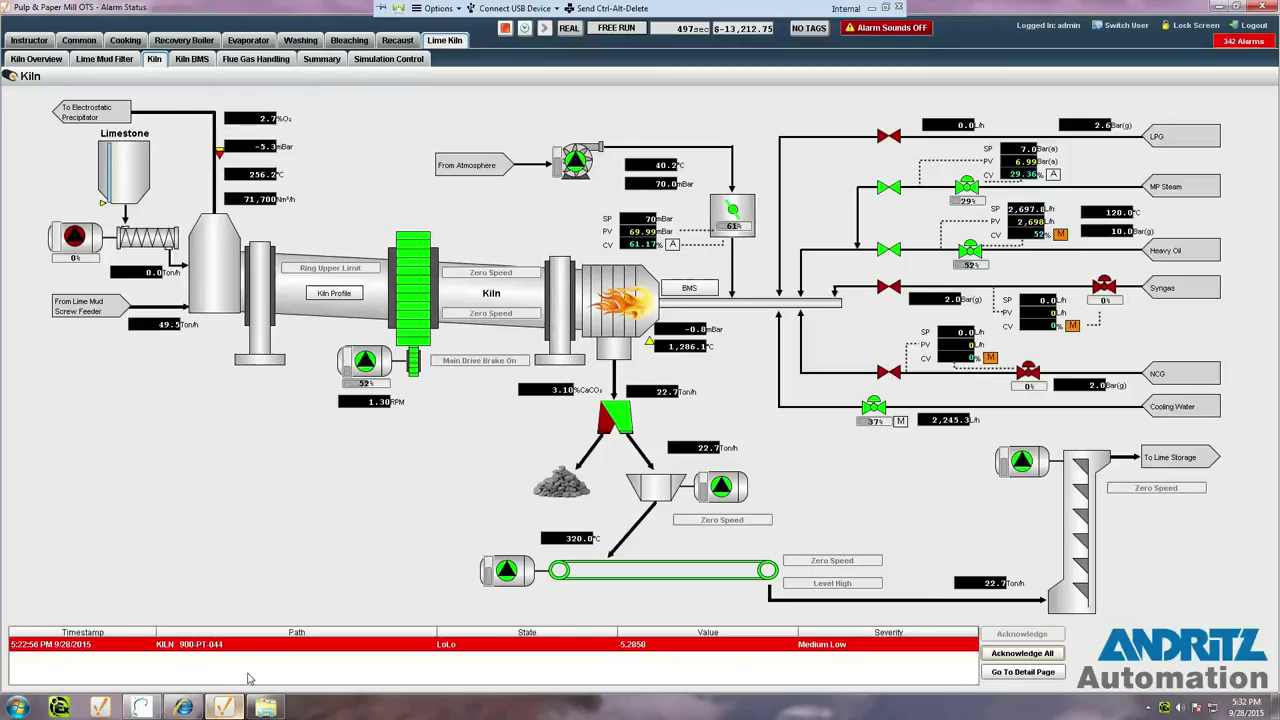
pyautogui.click(396, 60)
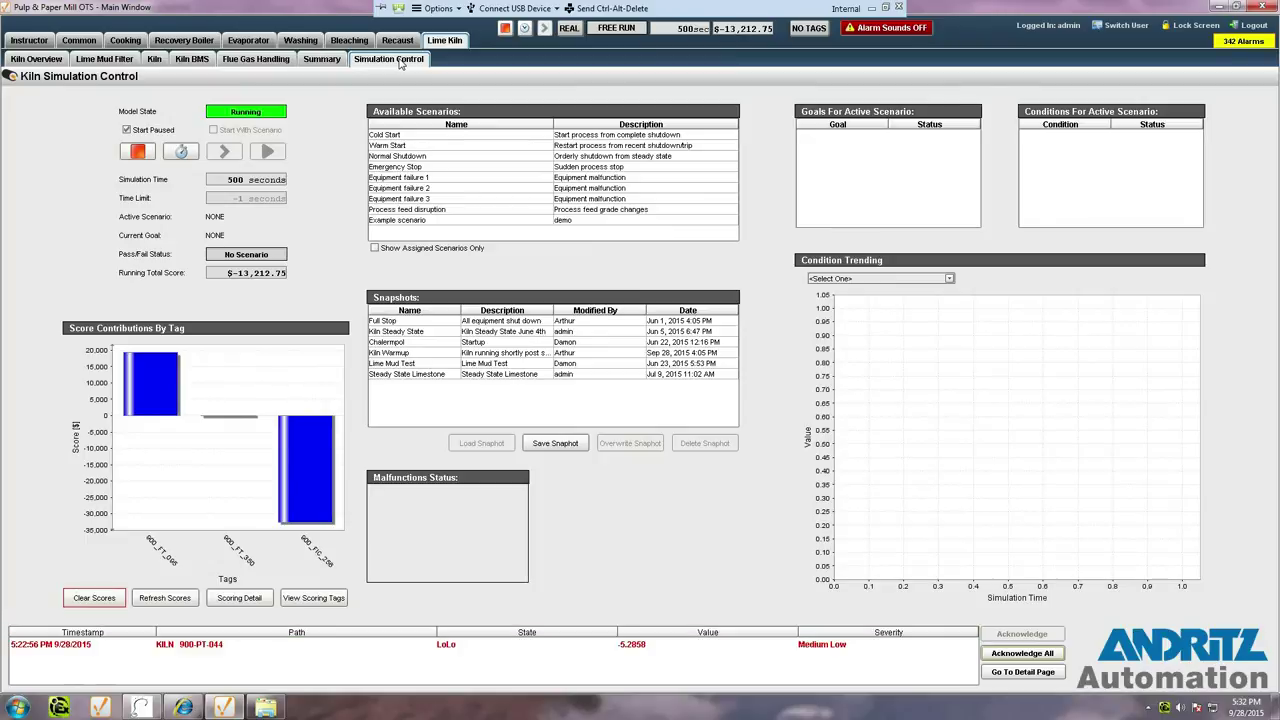